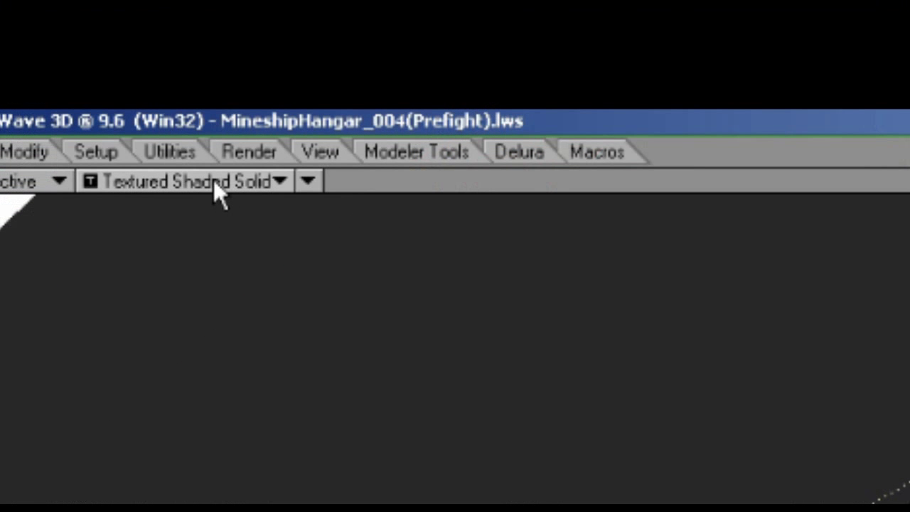
Step: Change the viewport display style from Textured Shaded Solid to plain Shaded Solid
{"action": "left_click", "coordinate": [162, 34]}
{"action": "left_click", "coordinate": [217, 156]}
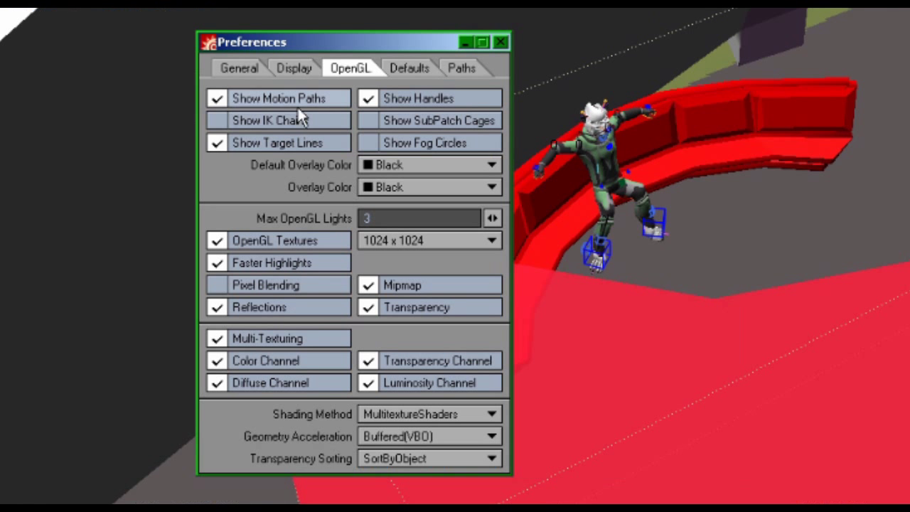
Step: Disable motion paths, target lines, textures, reflections, mipmap, transparency and multi-texturing; set texture size 256x256
{"action": "left_click", "coordinate": [279, 98]}
{"action": "left_click", "coordinate": [278, 143]}
{"action": "left_click", "coordinate": [275, 241]}
{"action": "left_click", "coordinate": [272, 307]}
{"action": "left_click", "coordinate": [426, 308]}
{"action": "left_click", "coordinate": [427, 285]}
{"action": "left_click", "coordinate": [430, 240]}
{"action": "left_click", "coordinate": [397, 196]}
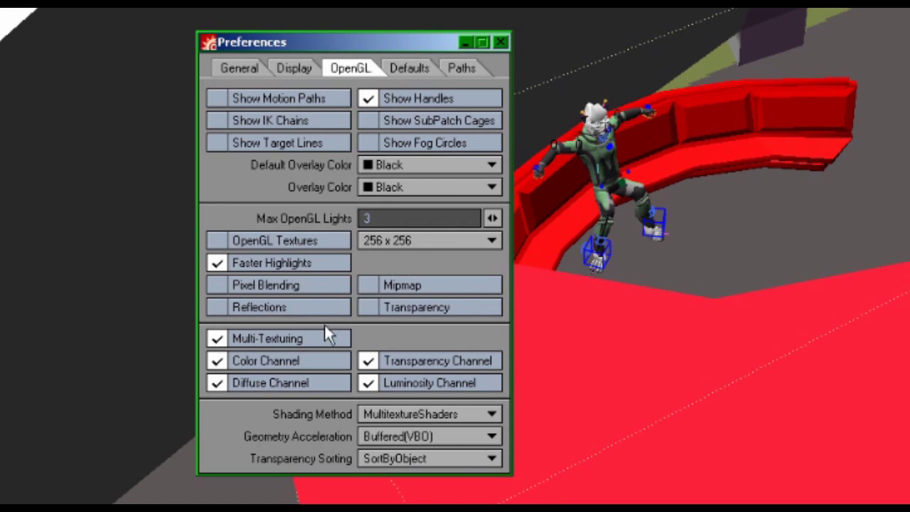
{"action": "left_click", "coordinate": [329, 335]}
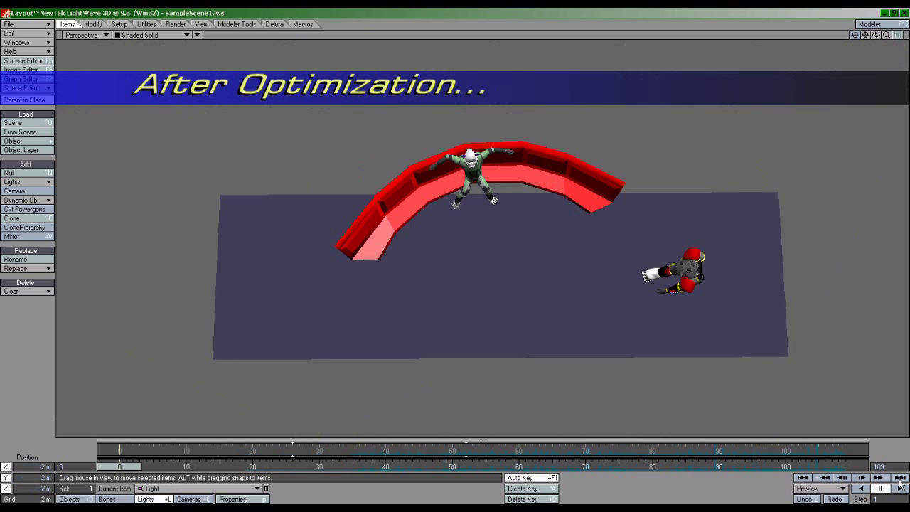
Step: Play the optimized scene's animation twice to judge its playback speed
{"action": "left_click", "coordinate": [900, 489]}
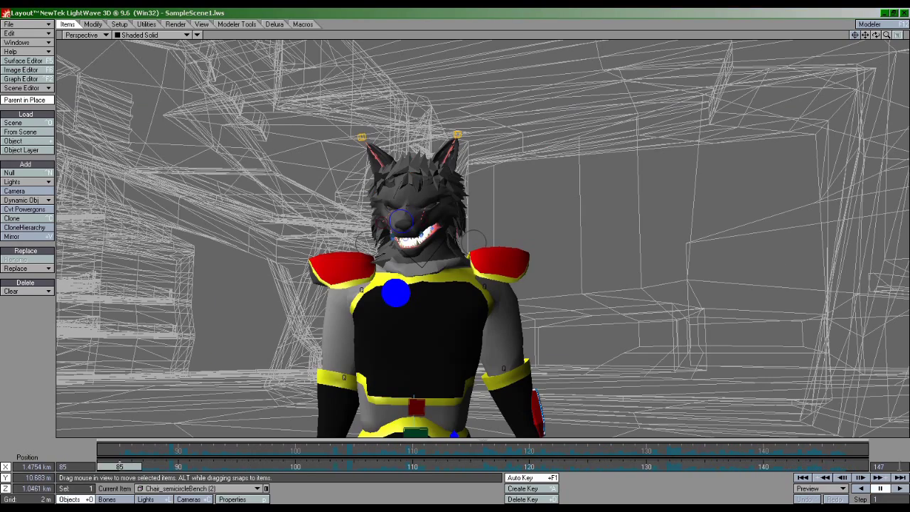
{"action": "left_click", "coordinate": [901, 489]}
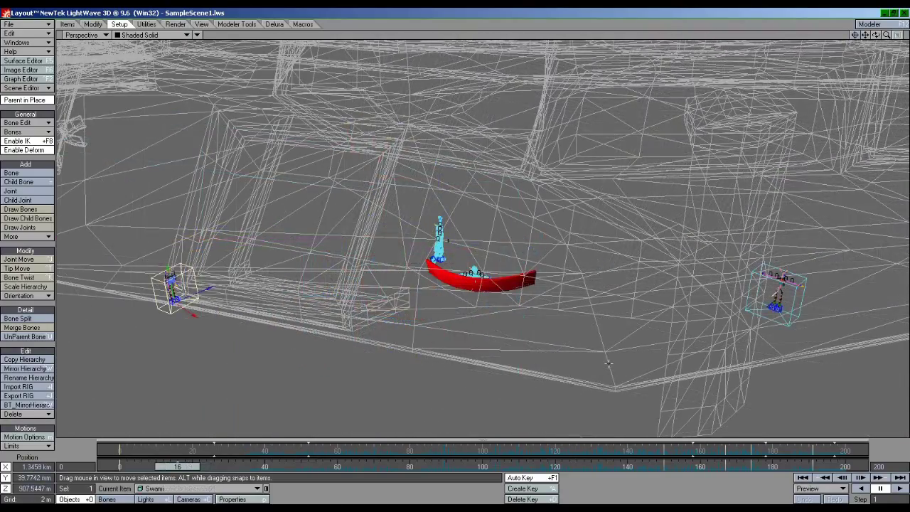
Step: Clear Swami and Dodger from the scene along with all their descendants
{"action": "key", "text": "minus"}
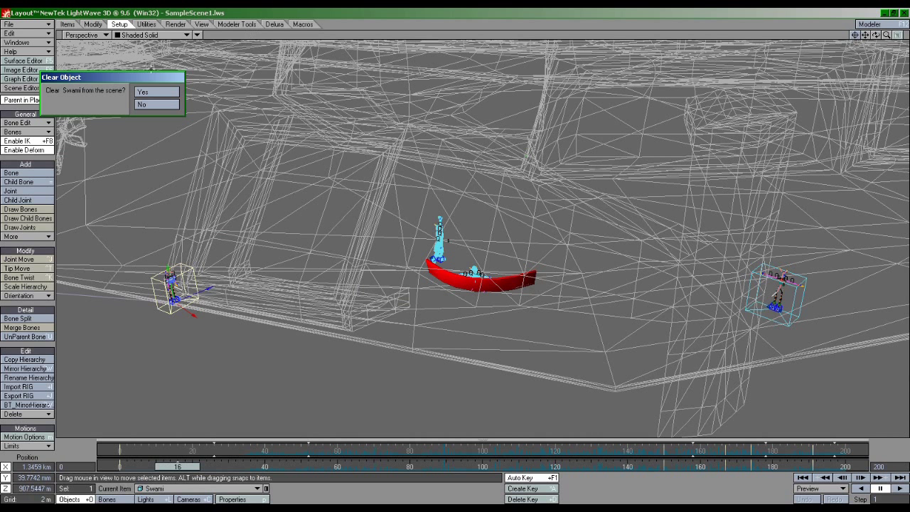
{"action": "left_click", "coordinate": [154, 92]}
{"action": "left_click", "coordinate": [147, 118]}
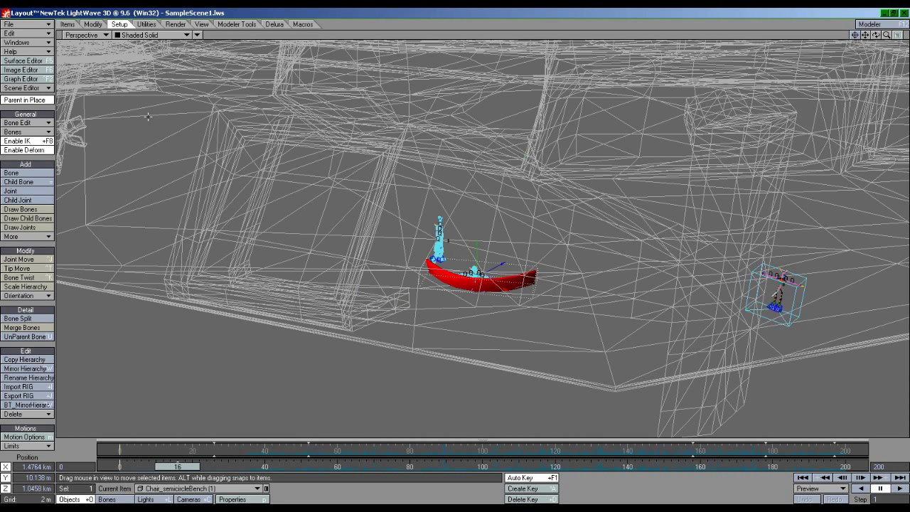
{"action": "key", "text": "shift+s"}
{"action": "type", "text": "dodger"}
{"action": "key", "text": "Return"}
{"action": "key", "text": "minus"}
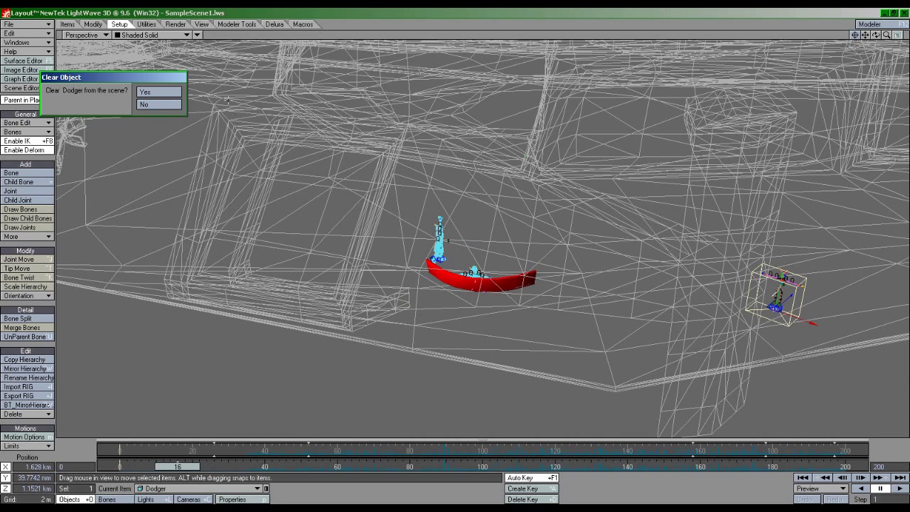
{"action": "left_click", "coordinate": [158, 93]}
{"action": "left_click", "coordinate": [147, 119]}
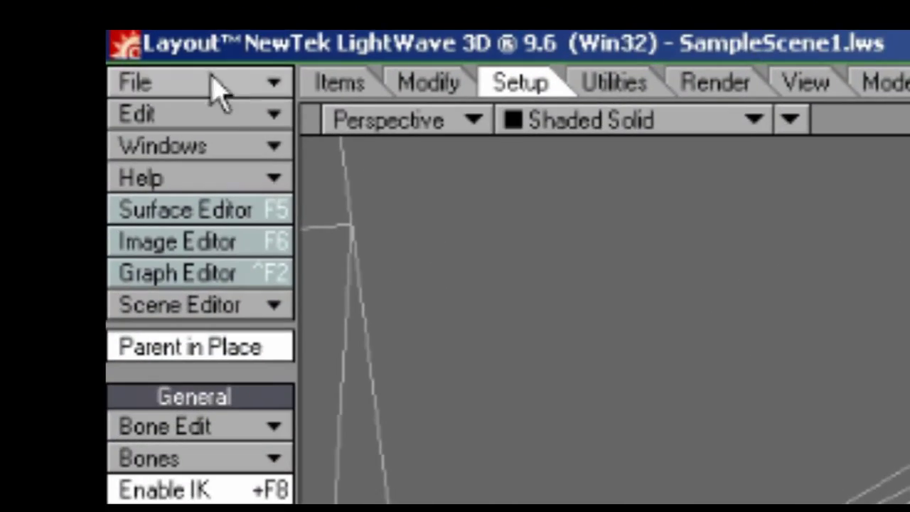
Step: Save the scene under the new name SampleScene1_RUDO.lws
{"action": "left_click", "coordinate": [208, 83]}
{"action": "mouse_move", "coordinate": [299, 140]}
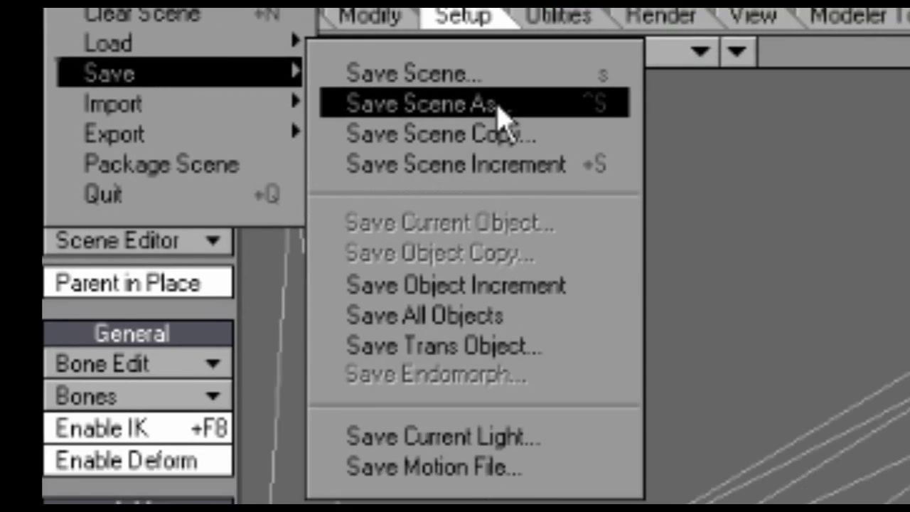
{"action": "left_click", "coordinate": [501, 114]}
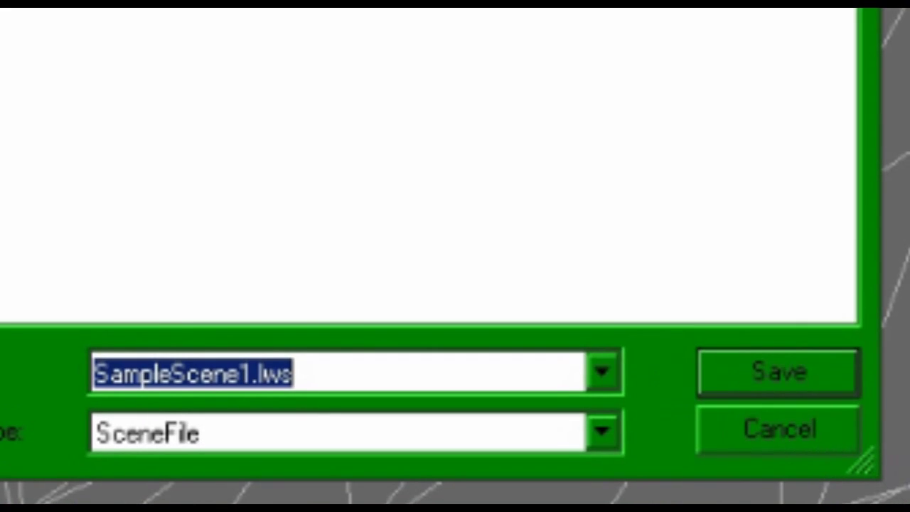
{"action": "left_click", "coordinate": [253, 362]}
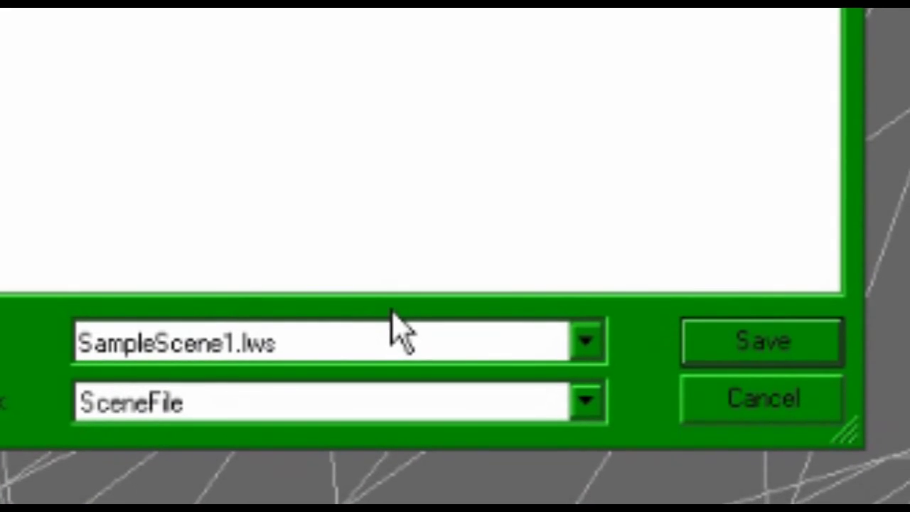
{"action": "type", "text": "_RUDO"}
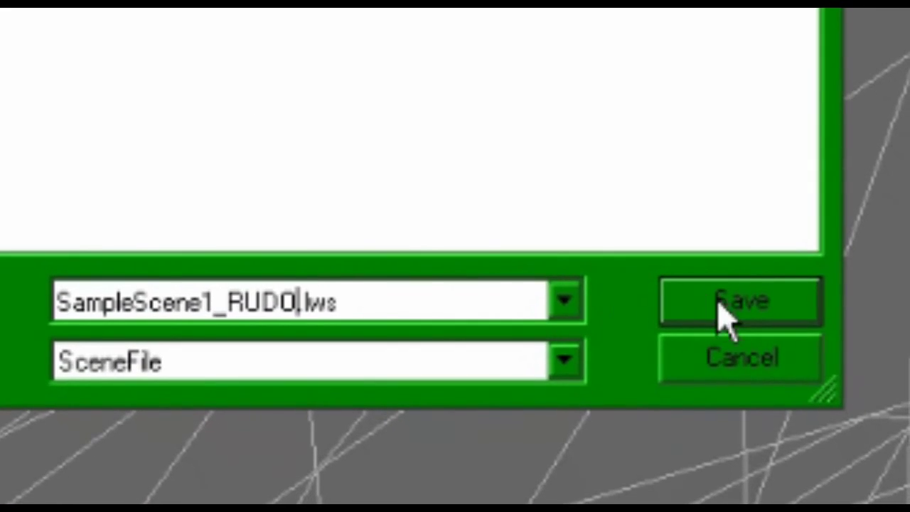
{"action": "left_click", "coordinate": [782, 307]}
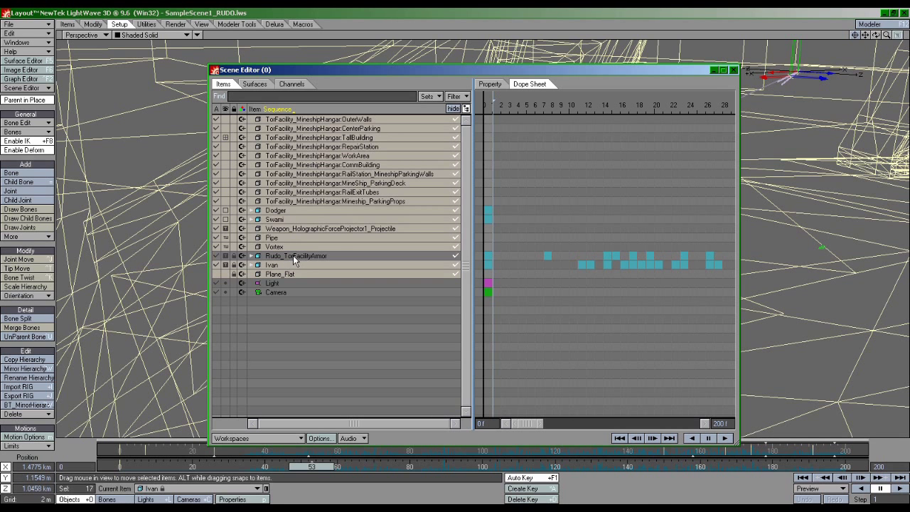
Step: Delete every item except the Rudo character, then select its neck controller for rotation
{"action": "key", "text": "Delete"}
{"action": "left_click", "coordinate": [734, 69]}
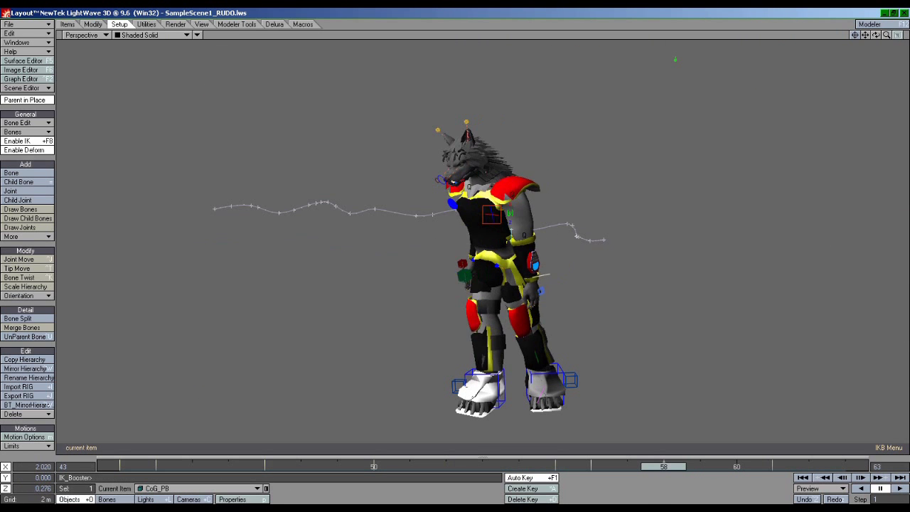
{"action": "key", "text": "shift+b"}
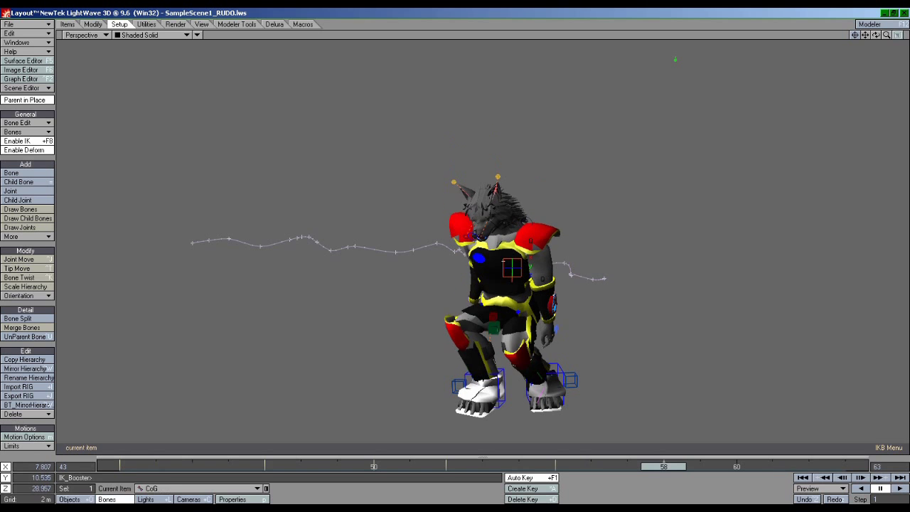
{"action": "left_click", "coordinate": [501, 208]}
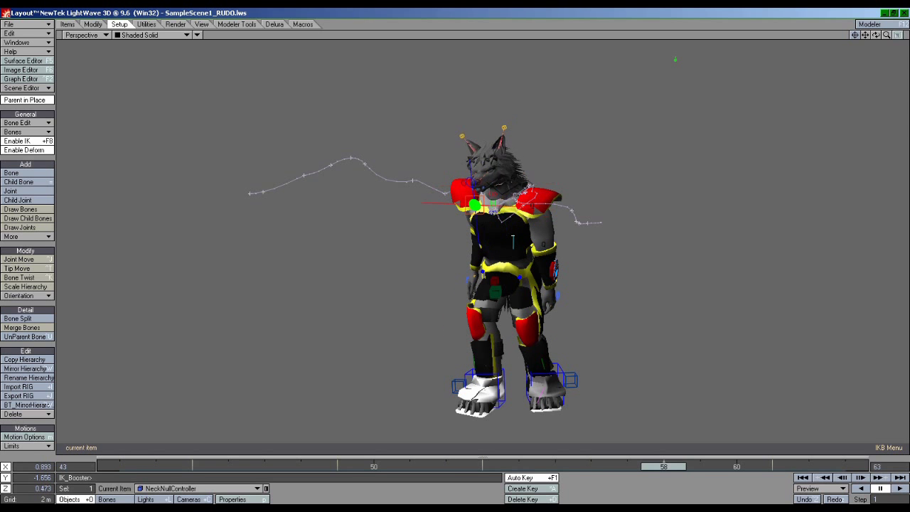
{"action": "key", "text": "y"}
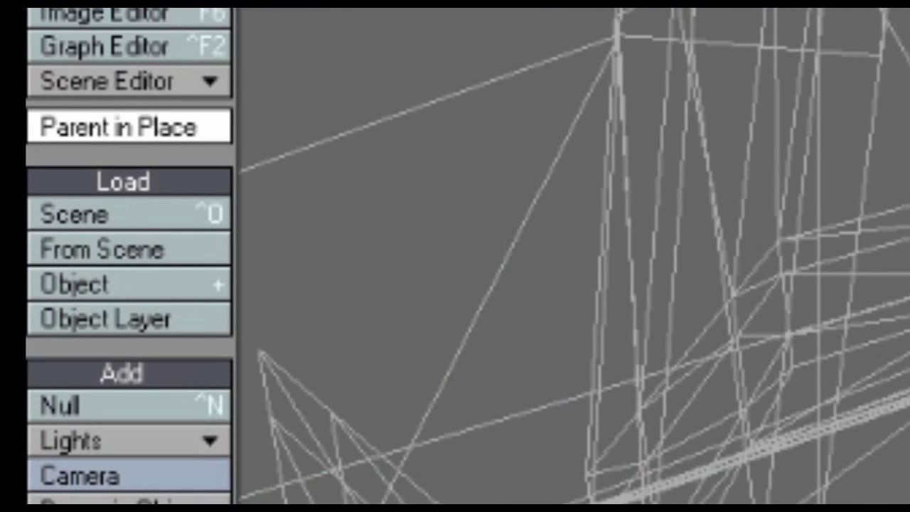
Step: Load the Rudo character from SampleScene1_RUDO.lws into SampleScene1 and shift it left
{"action": "left_click", "coordinate": [140, 259]}
{"action": "left_click", "coordinate": [175, 136]}
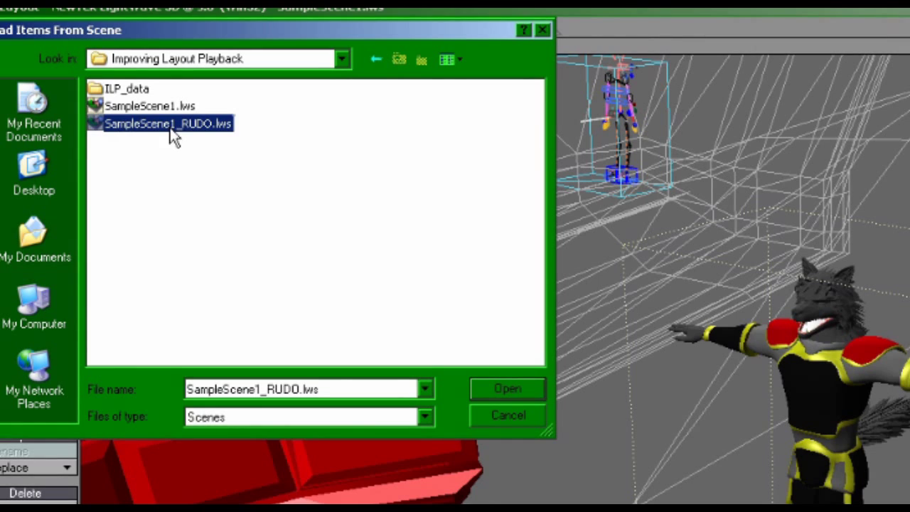
{"action": "left_click", "coordinate": [503, 391]}
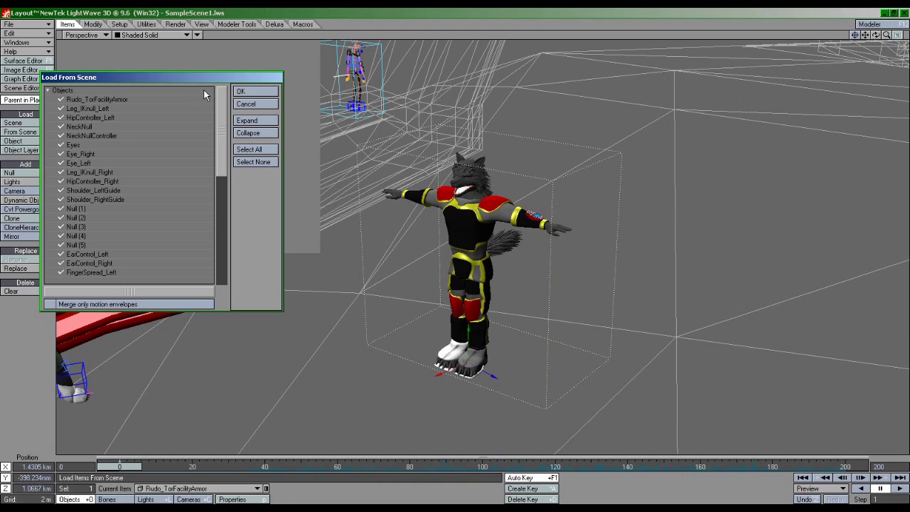
{"action": "left_click", "coordinate": [246, 93]}
{"action": "left_click_drag", "start_coordinate": [409, 249], "coordinate": [364, 252]}
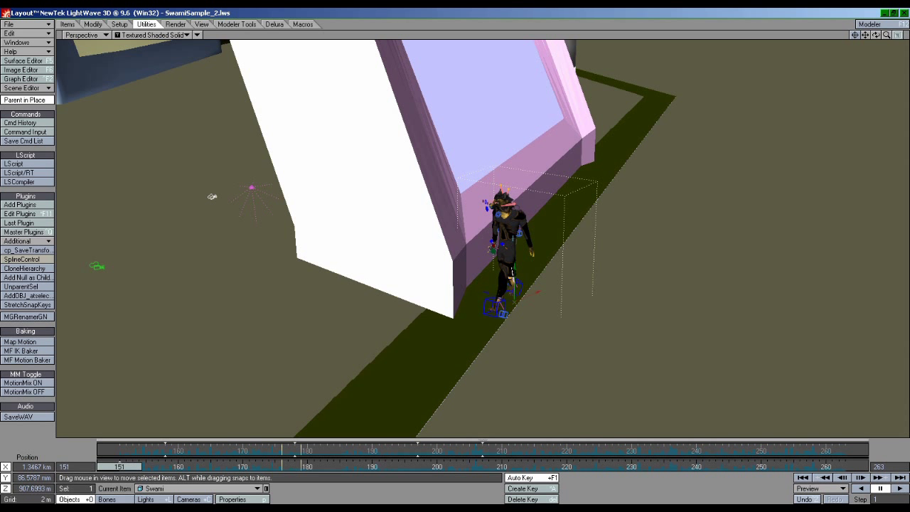
Step: Switch to Modeler and drag a thin flat box across the Front view
{"action": "key", "text": "F12"}
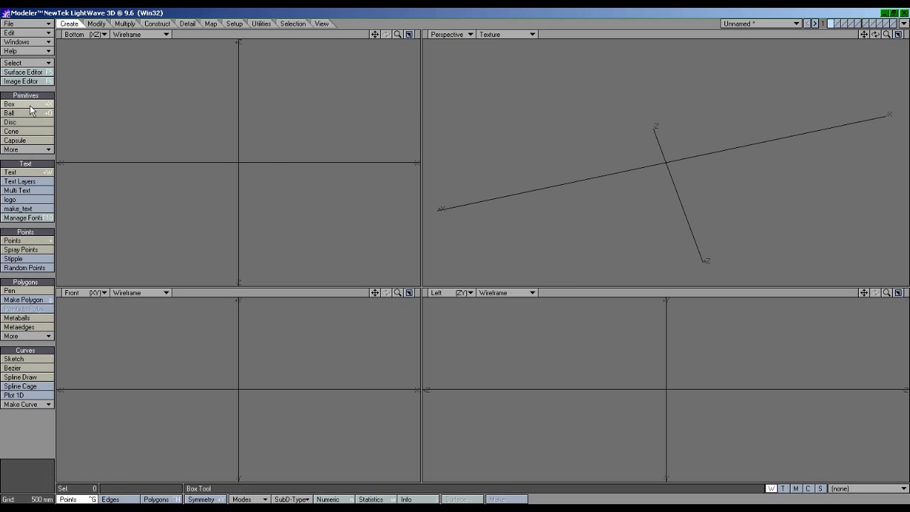
{"action": "left_click_drag", "start_coordinate": [73, 307], "coordinate": [419, 482]}
{"action": "left_click_drag", "start_coordinate": [738, 209], "coordinate": [680, 217], "text": "alt"}
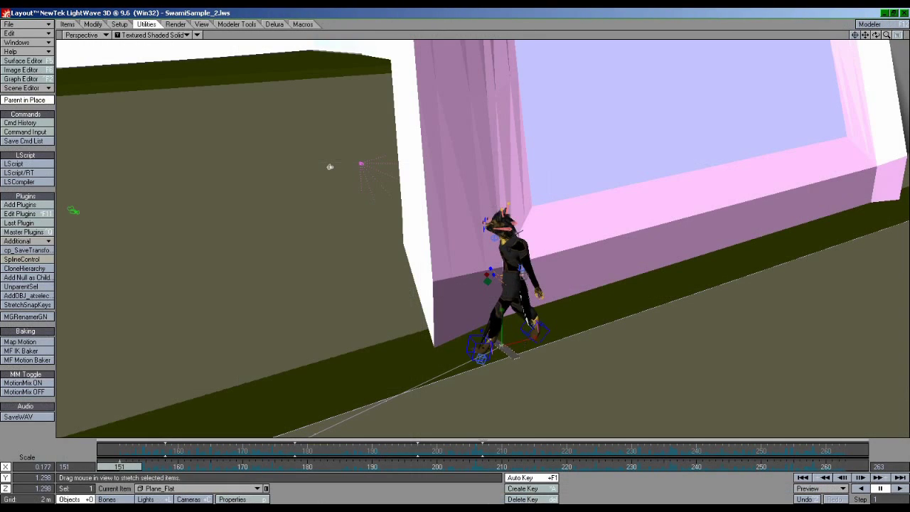
Step: Make two single clones of Plane_Flat and move them into place beside the wall
{"action": "key", "text": "ctrl+c"}
{"action": "left_click", "coordinate": [257, 91]}
{"action": "key", "text": "t"}
{"action": "mouse_move", "coordinate": [498, 355]}
{"action": "left_mouse_down"}
{"action": "mouse_move", "coordinate": [508, 363]}
{"action": "mouse_move", "coordinate": [402, 331]}
{"action": "left_mouse_up"}
{"action": "key", "text": "ctrl+c"}
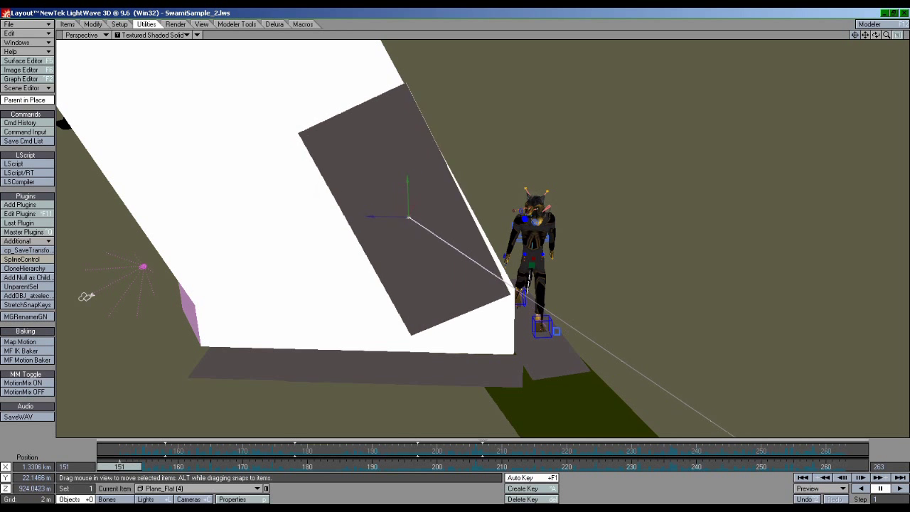
{"action": "mouse_move", "coordinate": [484, 245]}
{"action": "left_mouse_down"}
{"action": "mouse_move", "coordinate": [488, 233]}
{"action": "mouse_move", "coordinate": [490, 306]}
{"action": "left_mouse_up"}
Step: Add three more single Plane_Flat clones, shifting one further left along the path
{"action": "key", "text": "ctrl+c"}
{"action": "key", "text": "Return"}
{"action": "key", "text": "ctrl+c"}
{"action": "key", "text": "Return"}
{"action": "mouse_move", "coordinate": [409, 124]}
{"action": "left_mouse_down"}
{"action": "mouse_move", "coordinate": [287, 124]}
{"action": "mouse_move", "coordinate": [288, 100]}
{"action": "left_mouse_up"}
{"action": "key", "text": "ctrl+c"}
{"action": "key", "text": "Return"}
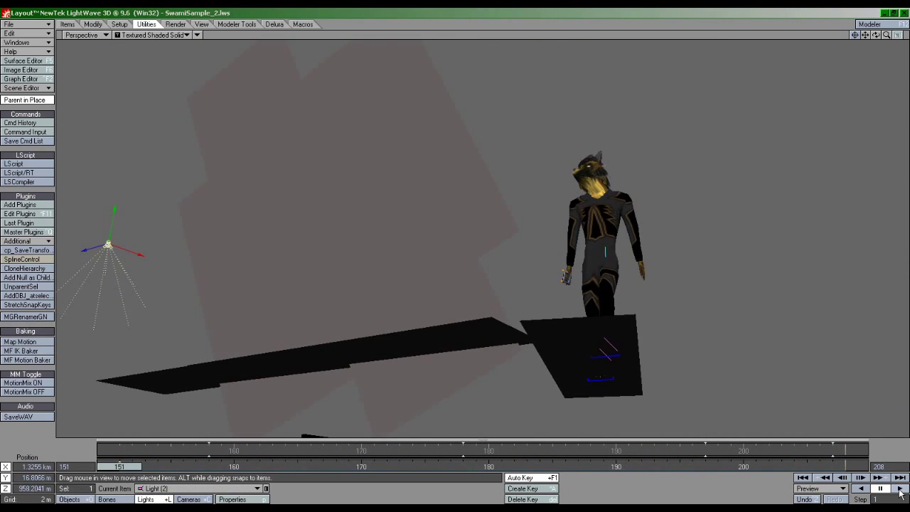
Step: Play the animation and its preview to watch the character cross the proxy planes
{"action": "left_click", "coordinate": [901, 489]}
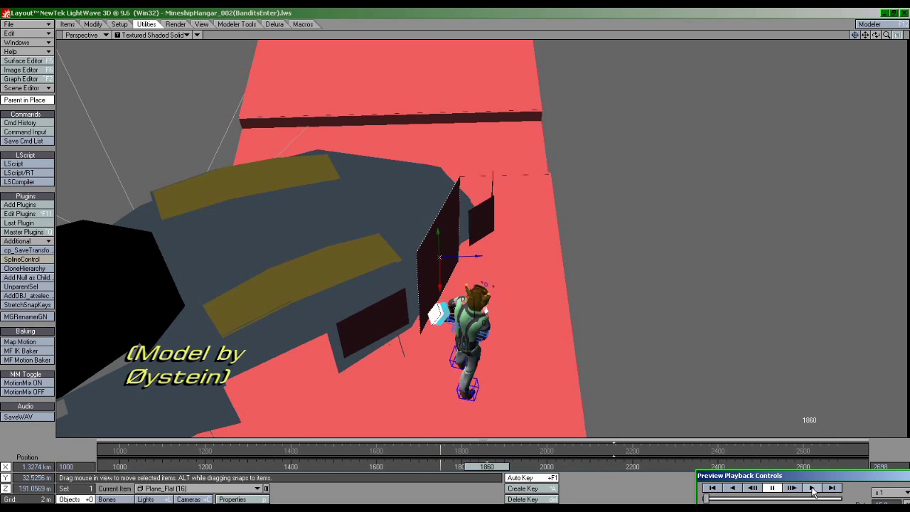
{"action": "left_click", "coordinate": [811, 490]}
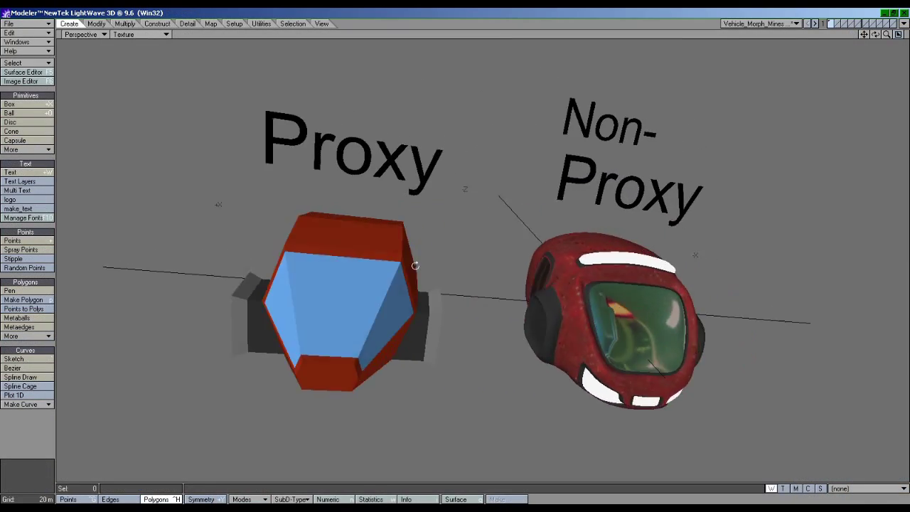
Step: Orbit around the proxy and full models, then start saving the turbulence plane under a new name
{"action": "mouse_move", "coordinate": [384, 270]}
{"action": "left_mouse_down", "text": "alt"}
{"action": "mouse_move", "coordinate": [338, 267]}
{"action": "mouse_move", "coordinate": [366, 252]}
{"action": "left_mouse_up", "text": "alt"}
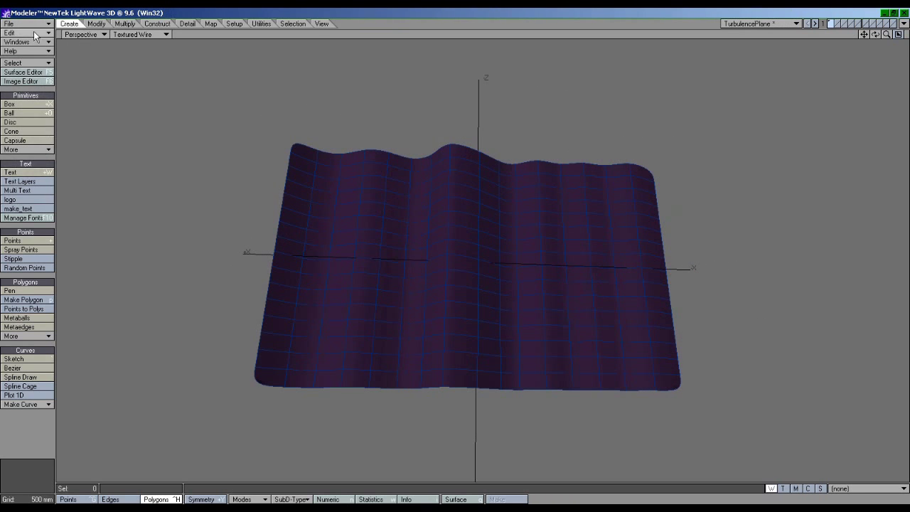
{"action": "left_click", "coordinate": [25, 23]}
{"action": "left_click", "coordinate": [47, 25]}
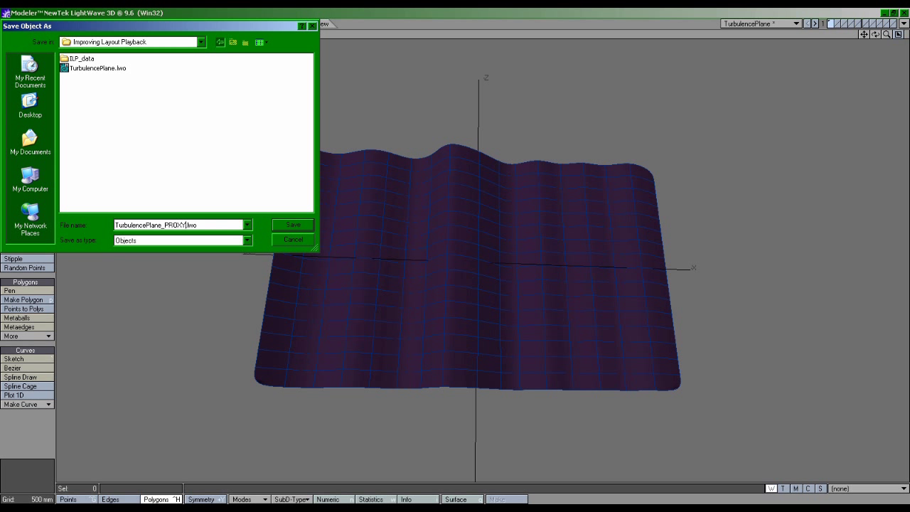
Step: Save TurbulencePlane_PROXY.lwo, delete all but the central patch, resave it, and return to Layout
{"action": "key", "text": "Return"}
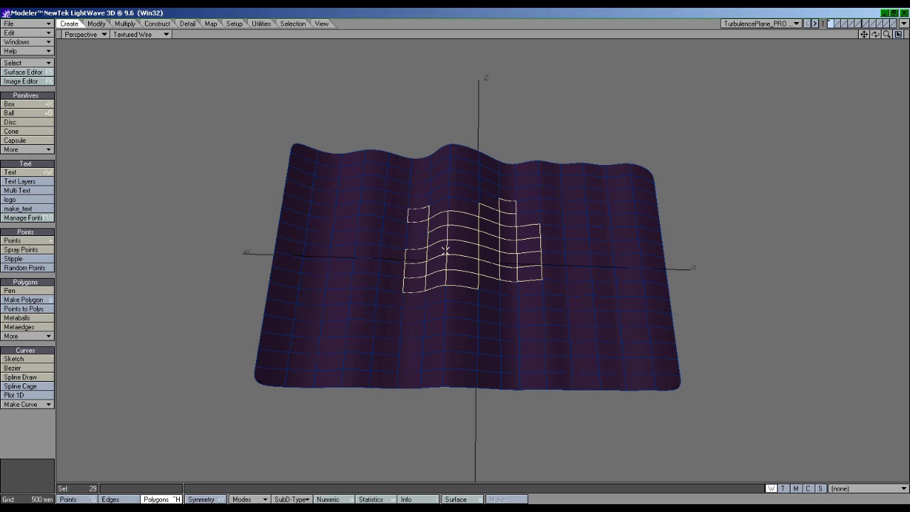
{"action": "key", "text": "quotedbl"}
{"action": "key", "text": "Delete"}
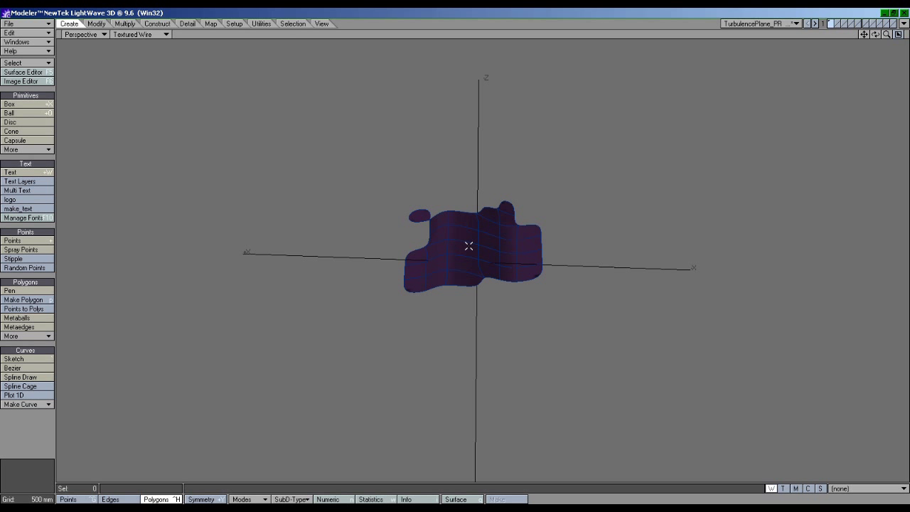
{"action": "key", "text": "shift+s"}
{"action": "left_click", "coordinate": [291, 223]}
{"action": "key", "text": "Return"}
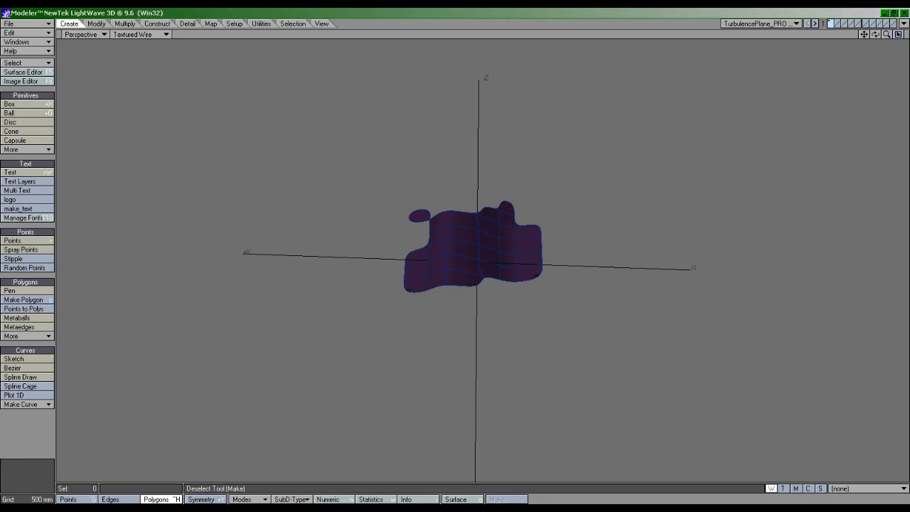
{"action": "key", "text": "F12"}
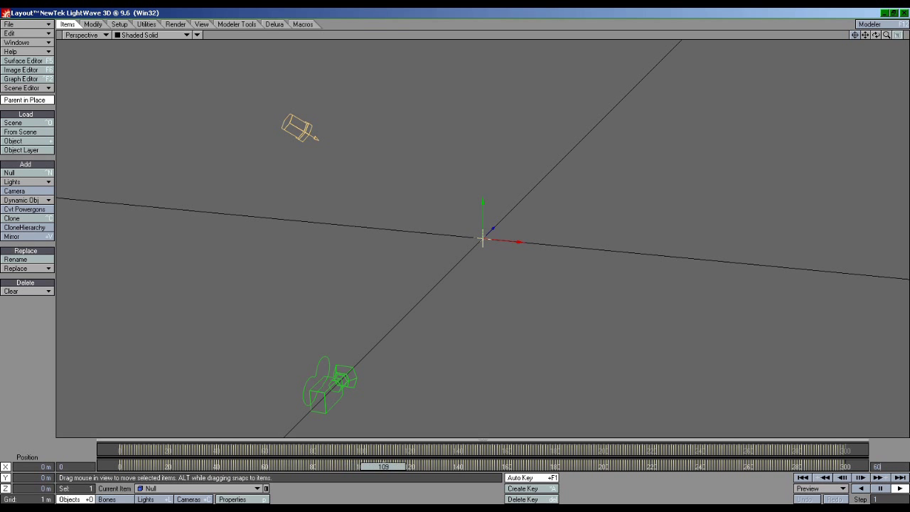
Step: Commit 60 as the scene's end frame in the timeline's end-frame field
{"action": "key", "text": "Return"}
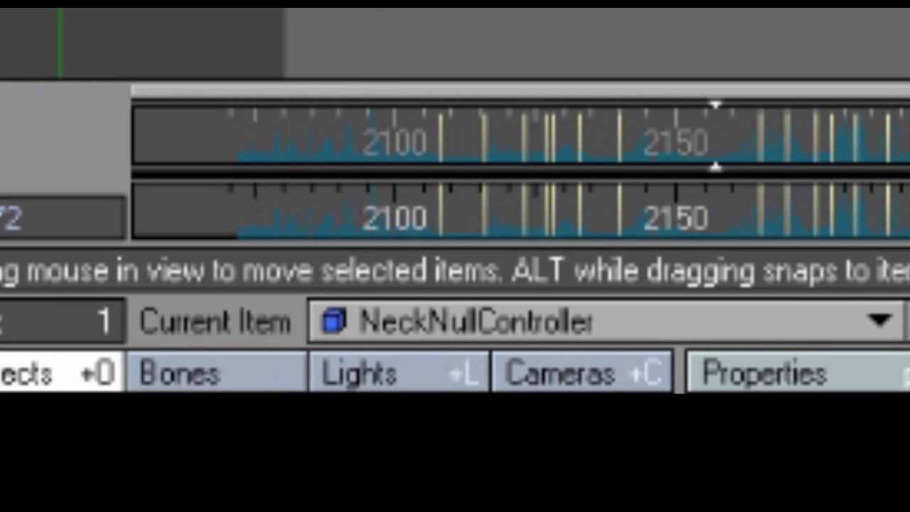
Step: Switch to Lights so the scene's Light becomes the current item
{"action": "left_click", "coordinate": [421, 377]}
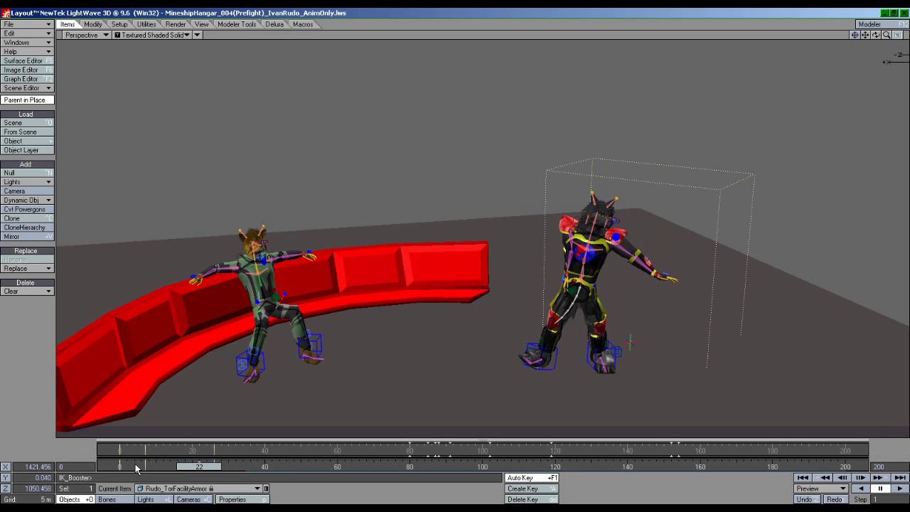
Step: Play and pause the animation, then select the CoG bone by partial name
{"action": "key", "text": "t"}
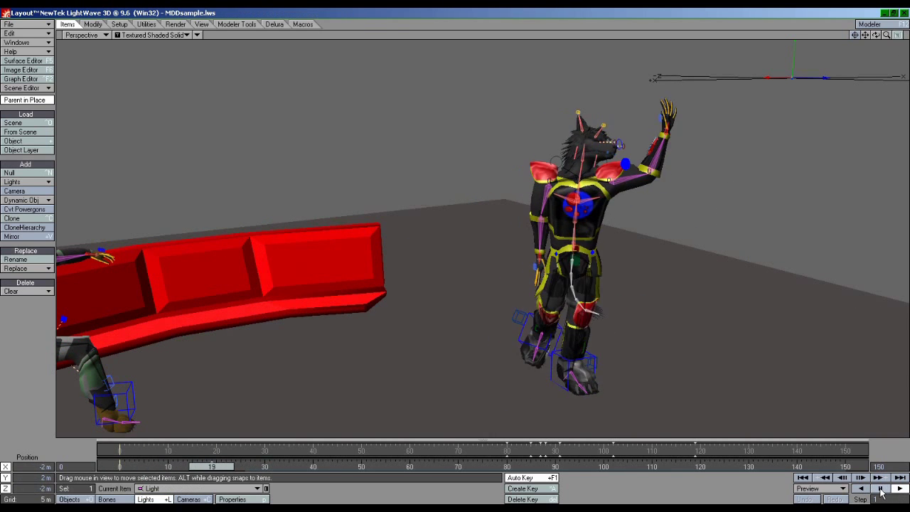
{"action": "left_click", "coordinate": [880, 489]}
{"action": "key", "text": "ctrl+f"}
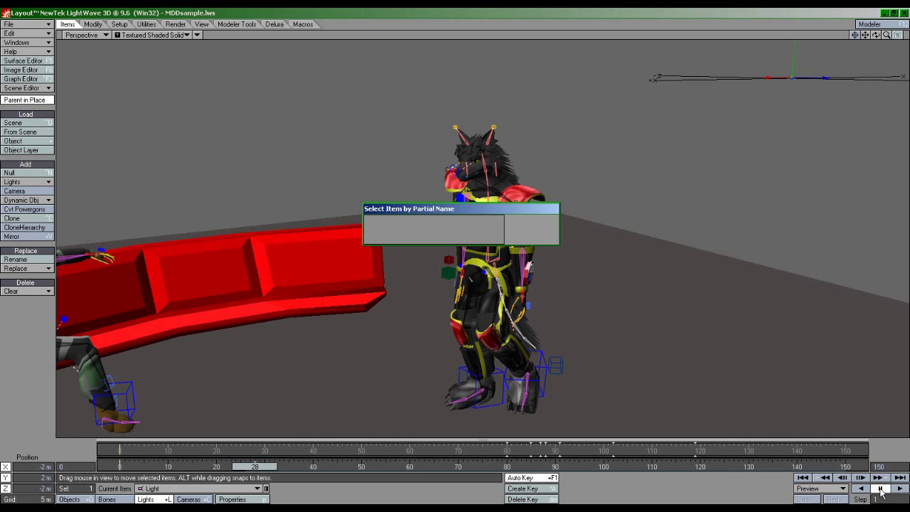
{"action": "key", "text": "Return"}
{"action": "key", "text": "minus"}
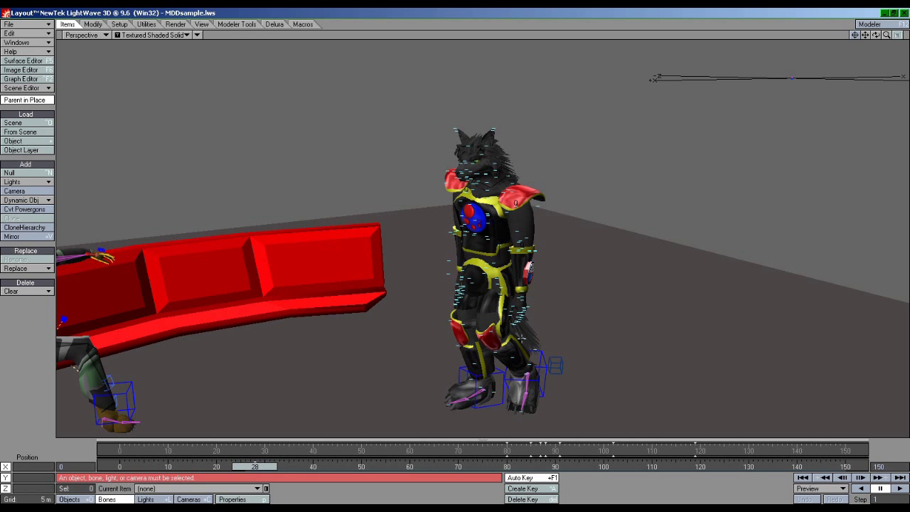
Step: In Objects mode, clear two leftover rig objects, then scrub to frame 35
{"action": "left_click", "coordinate": [482, 376]}
{"action": "key", "text": "minus"}
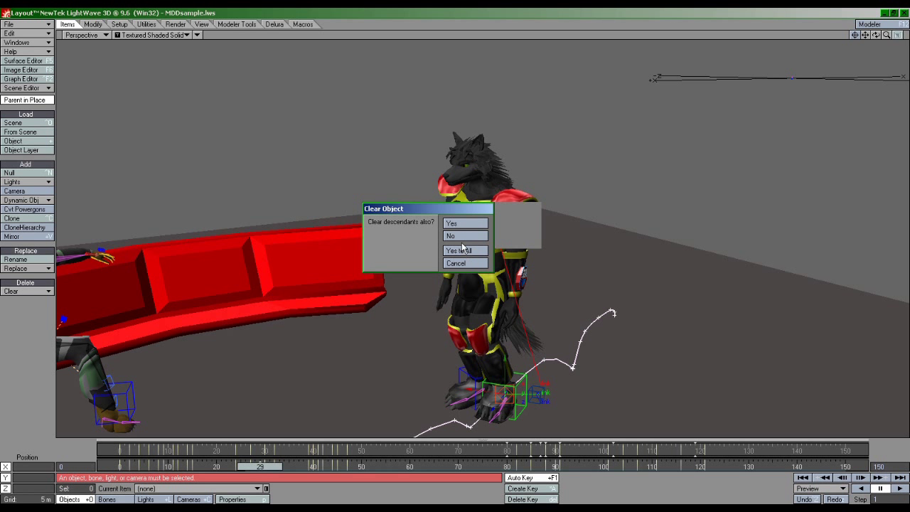
{"action": "left_click", "coordinate": [462, 249]}
{"action": "key", "text": "minus"}
{"action": "left_click", "coordinate": [470, 253]}
{"action": "left_click_drag", "start_coordinate": [256, 468], "coordinate": [282, 477]}
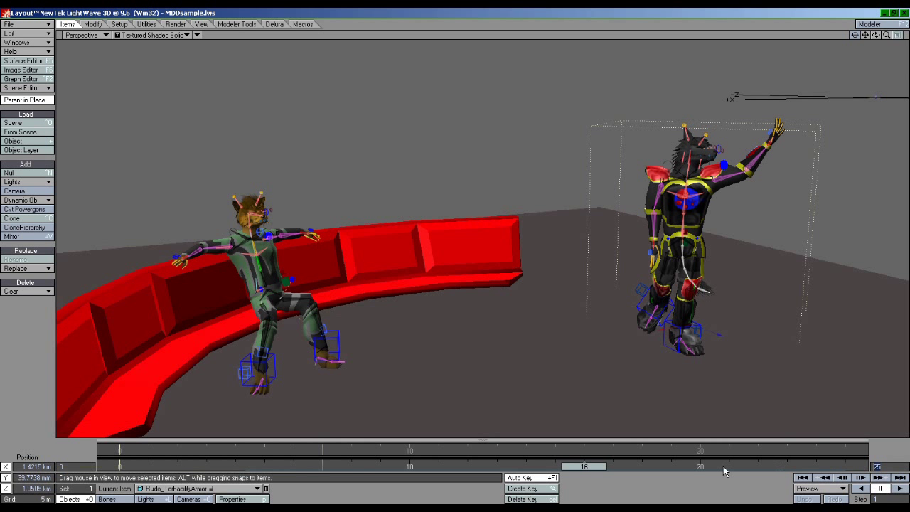
Step: Add a ClothFX dynamic to Rudo_TorFacilityArmor and save its motion as Rudo_TorFacilityArmor.mdd
{"action": "key", "text": "p"}
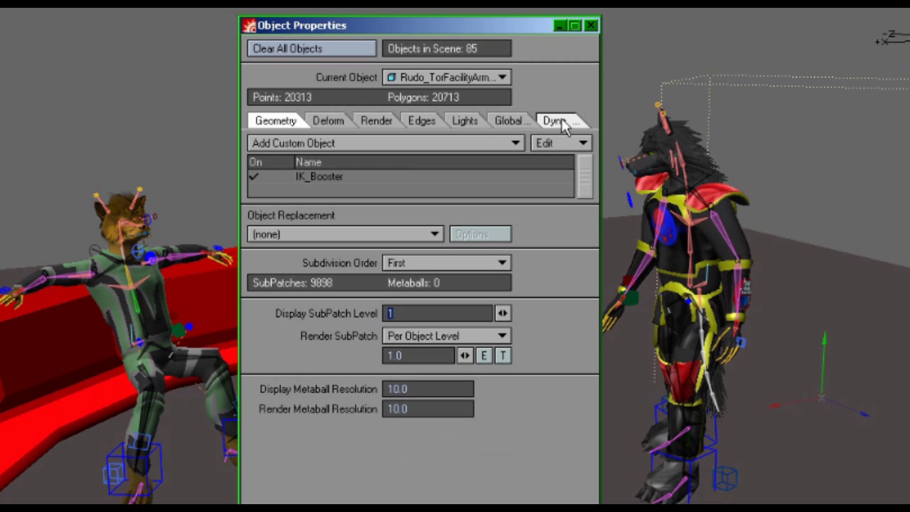
{"action": "left_click", "coordinate": [562, 121]}
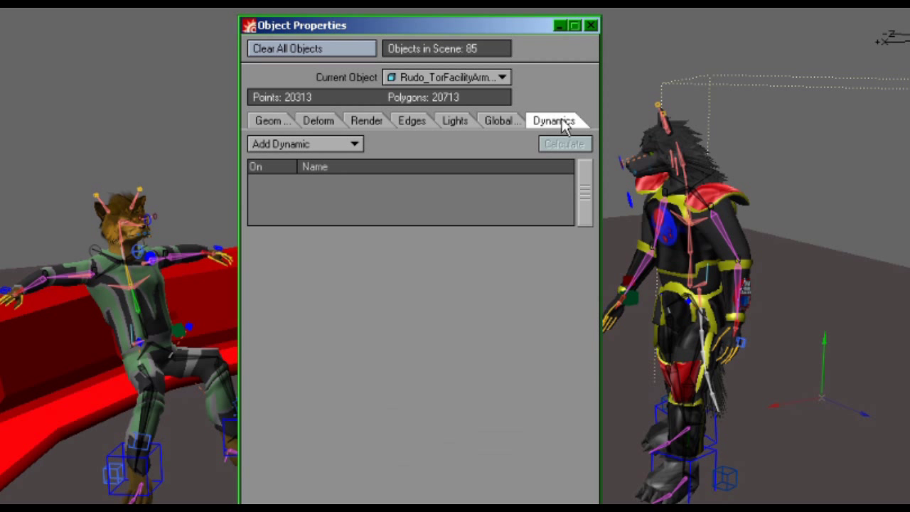
{"action": "left_click", "coordinate": [306, 144]}
{"action": "left_click", "coordinate": [308, 150]}
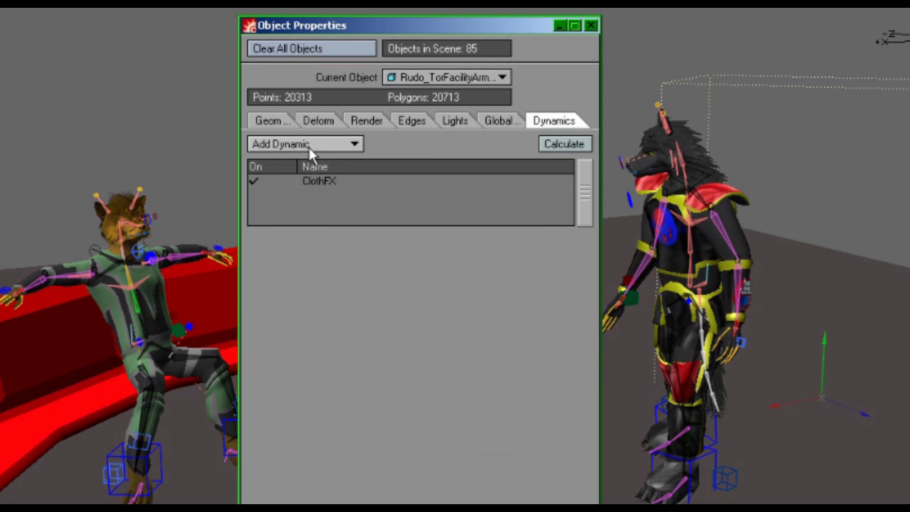
{"action": "left_click", "coordinate": [334, 181]}
{"action": "left_click", "coordinate": [455, 250]}
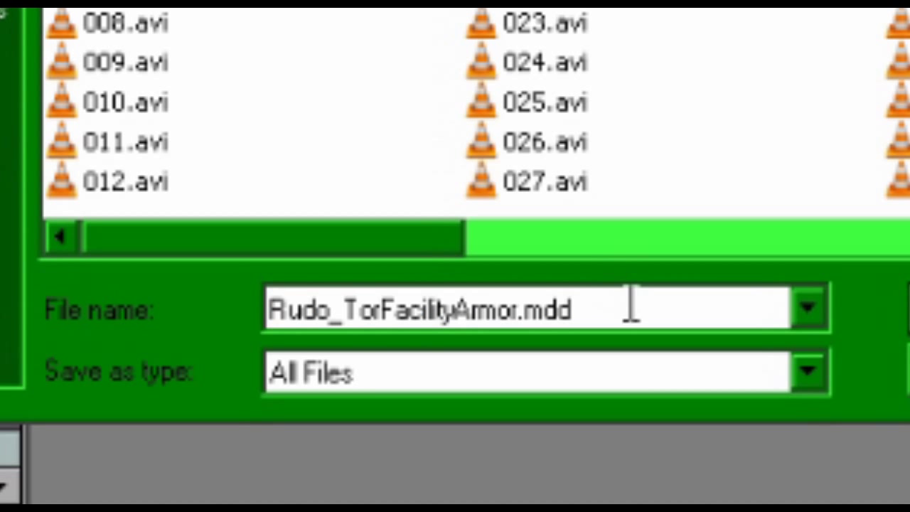
{"action": "left_click_drag", "start_coordinate": [630, 305], "coordinate": [269, 310]}
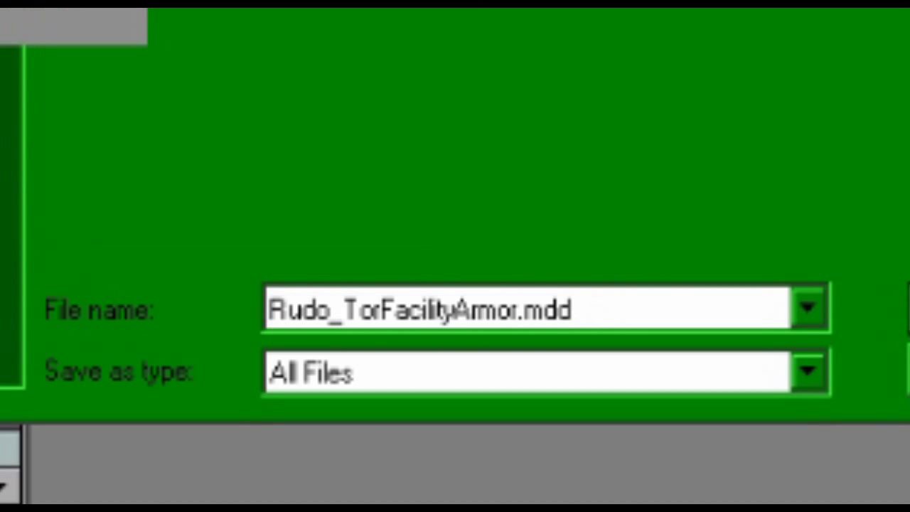
{"action": "key", "text": "Return"}
{"action": "key", "text": "Return"}
Step: Delete CoG, confirming Yes to Clear Bone and Yes to All for its descendants
{"action": "key", "text": "Delete"}
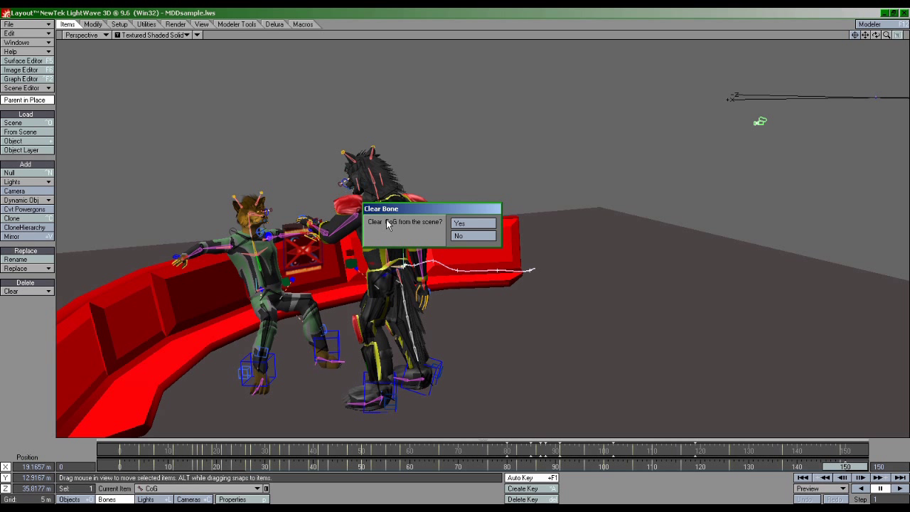
{"action": "left_click", "coordinate": [471, 221]}
{"action": "left_click", "coordinate": [466, 251]}
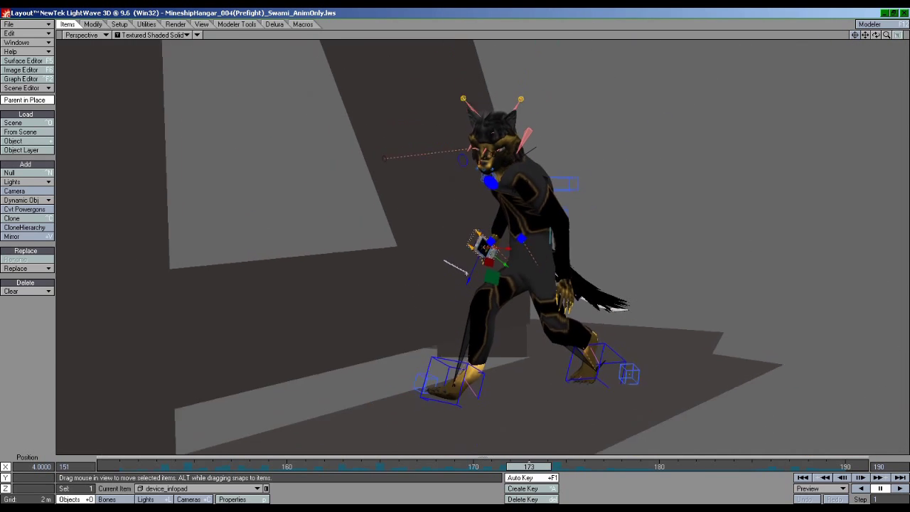
Step: Save device_infopad's ClothFX motion as device_infopad.mdd and unparent it from the character
{"action": "key", "text": "p"}
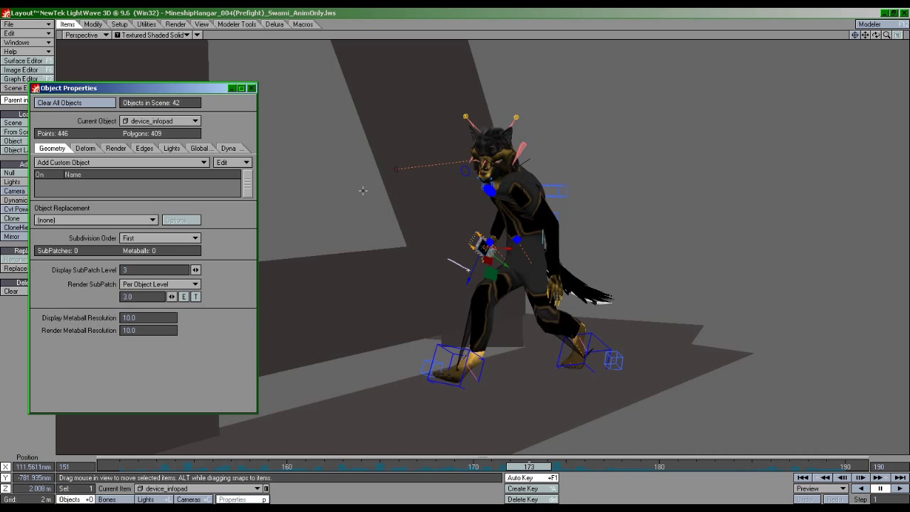
{"action": "left_click", "coordinate": [228, 148]}
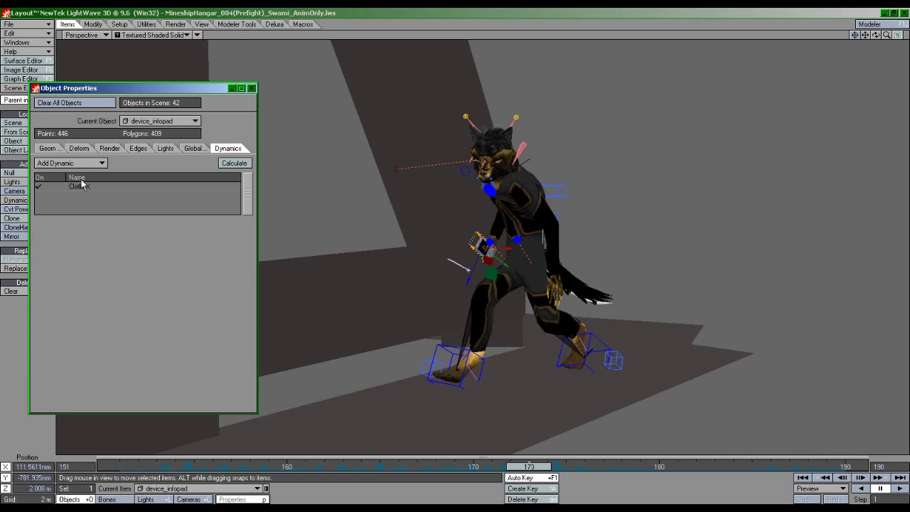
{"action": "left_click", "coordinate": [79, 186]}
{"action": "left_click", "coordinate": [165, 229]}
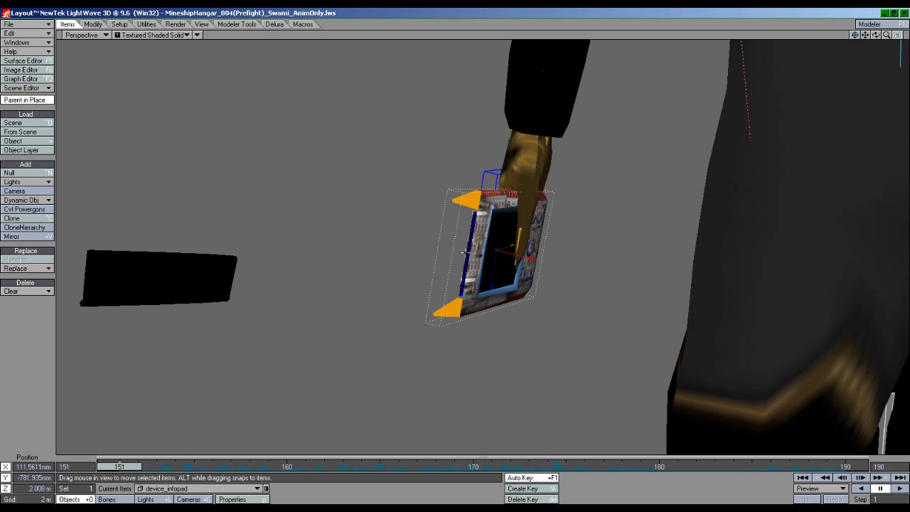
{"action": "right_click", "coordinate": [466, 252]}
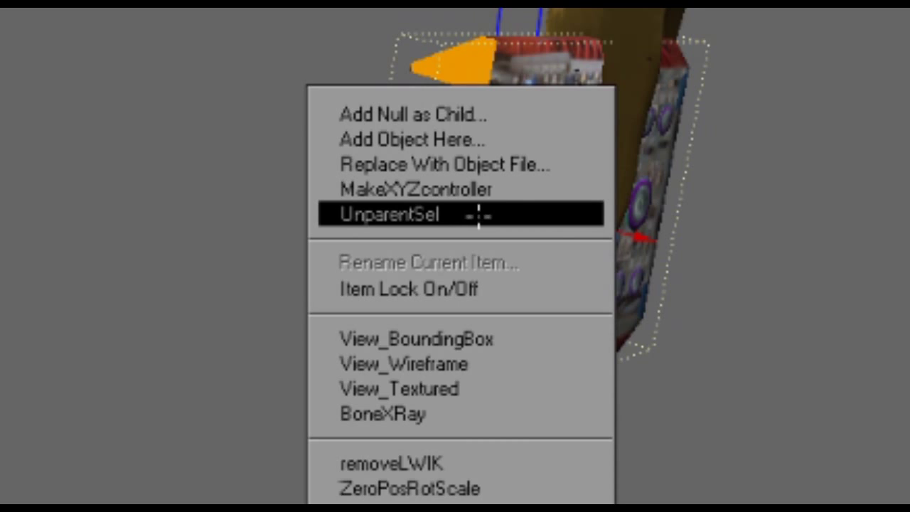
{"action": "left_click", "coordinate": [480, 215]}
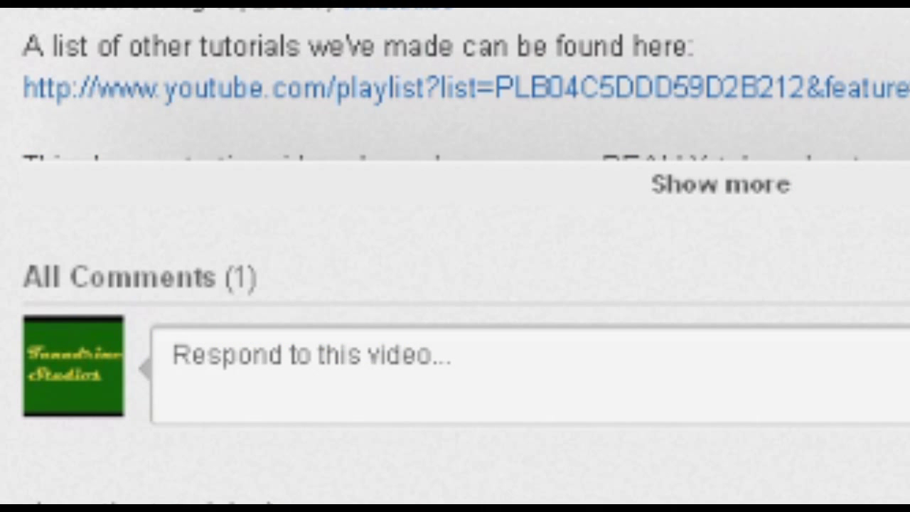
Step: Activate the 'Respond to this video...' comment box below the video description
{"action": "left_click", "coordinate": [416, 386]}
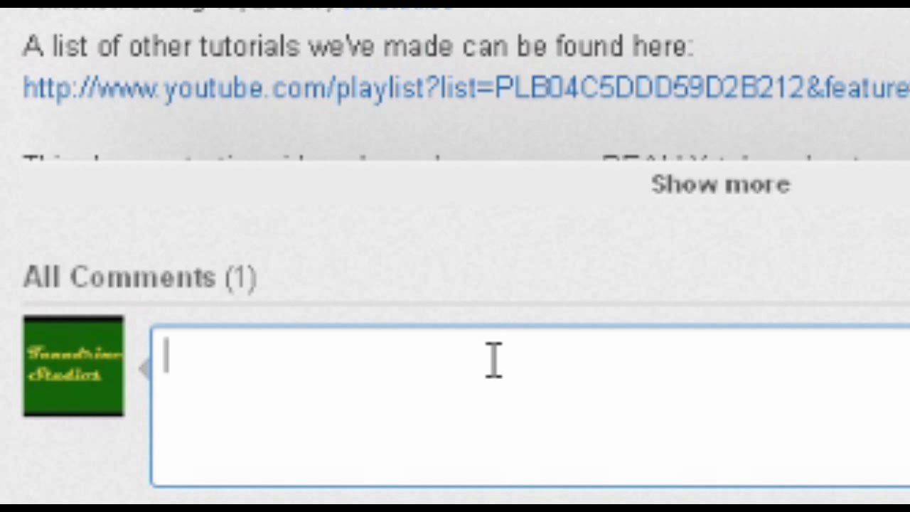